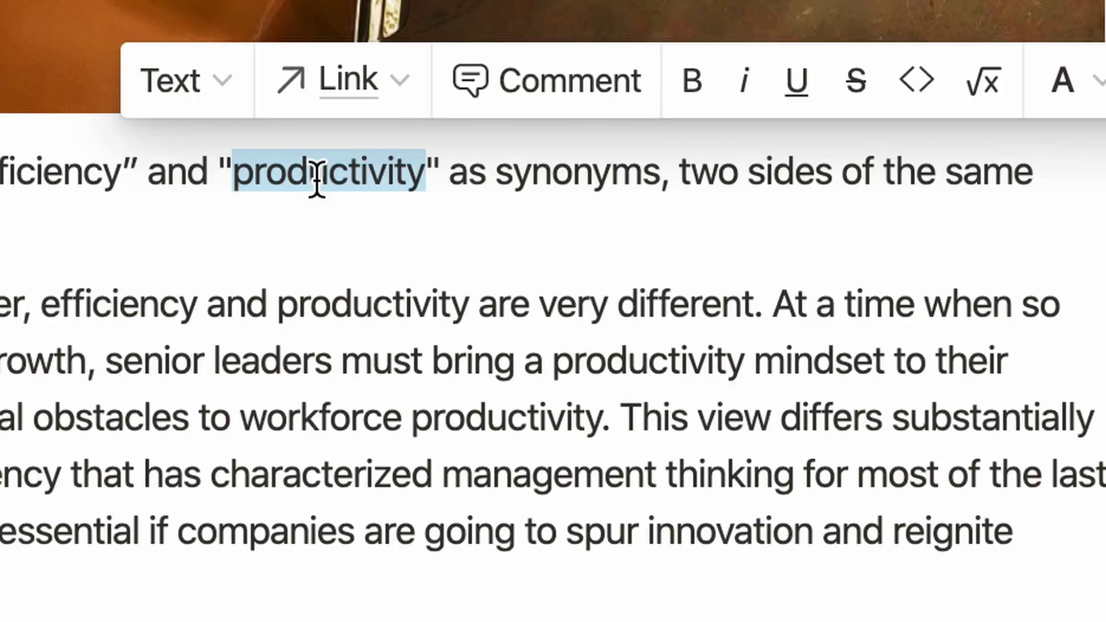
# - Link 'productivity' to the Productivity tag page and open it to view its backlink
pyautogui.write('[[prod')
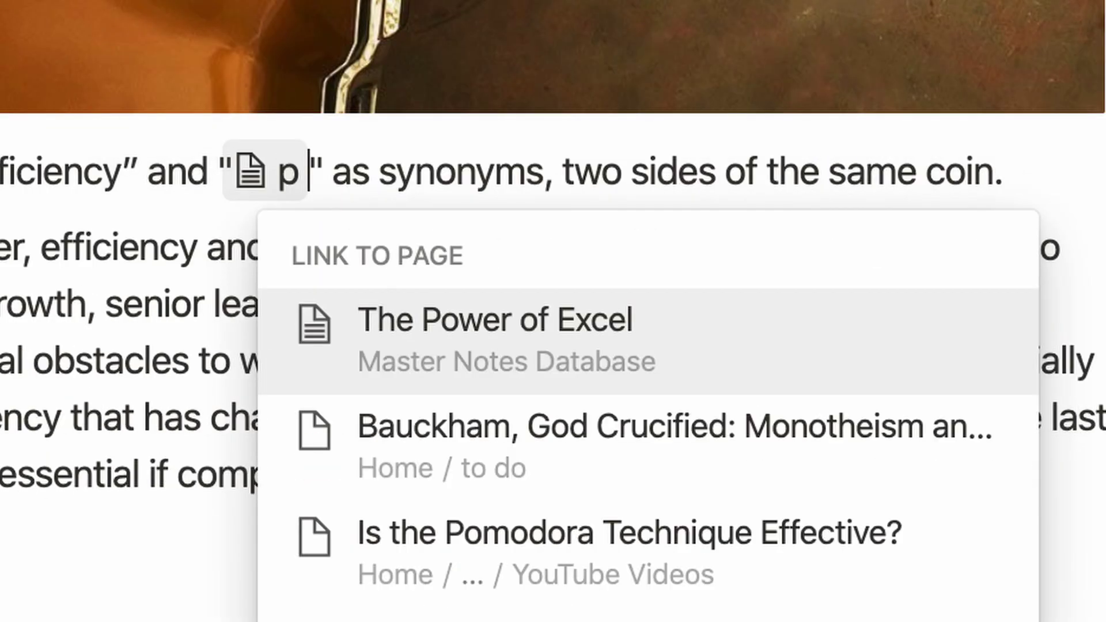
pyautogui.write('uctivity')
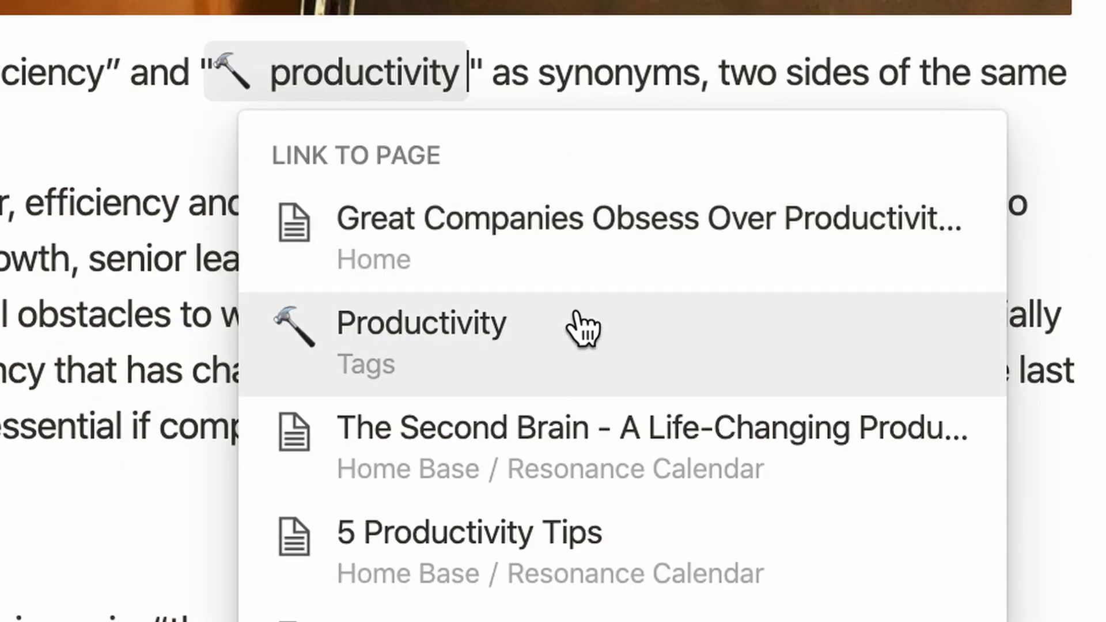
pyautogui.click(583, 443)
pyautogui.click(550, 317)
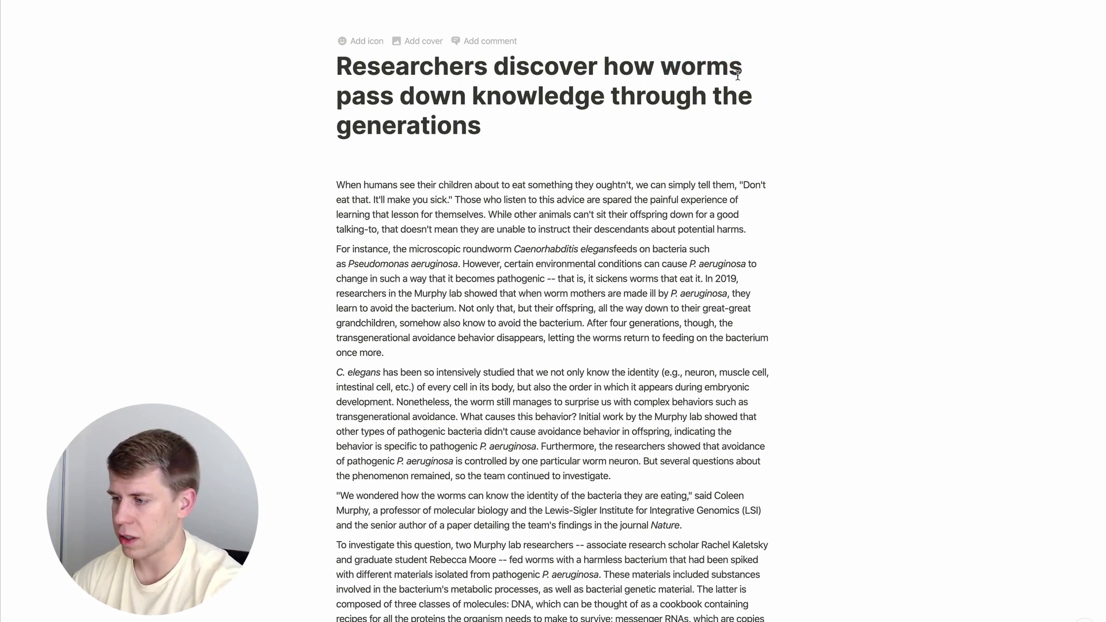
# - Replace 'worms' in the article title with a link to Worms (Biology), then open the Worms page
pyautogui.doubleClick(699, 75)
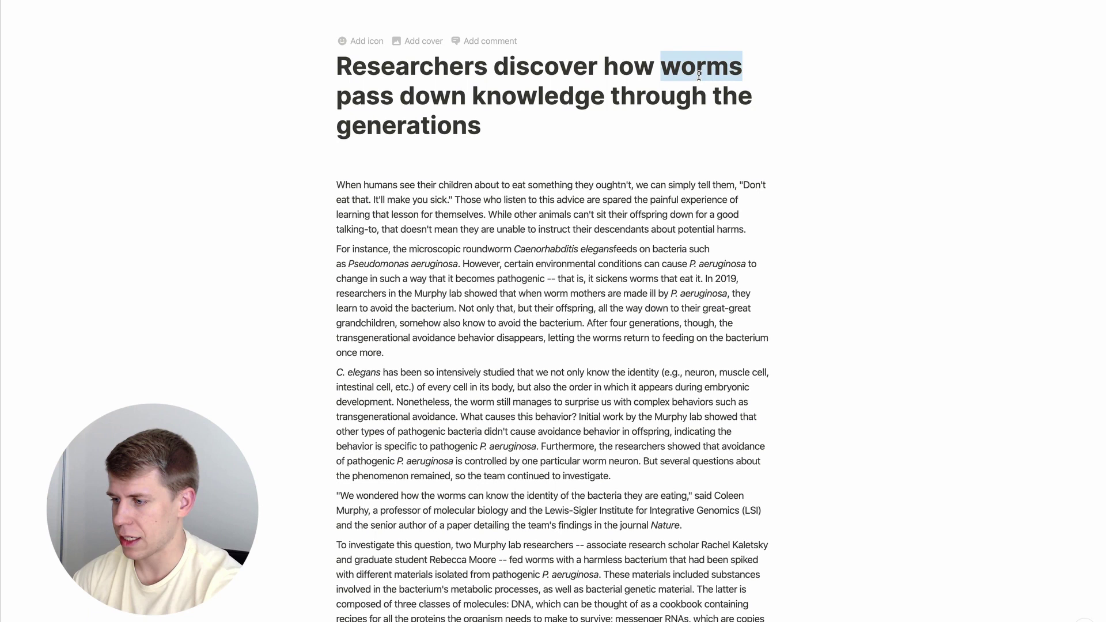
pyautogui.press('BackSpace')
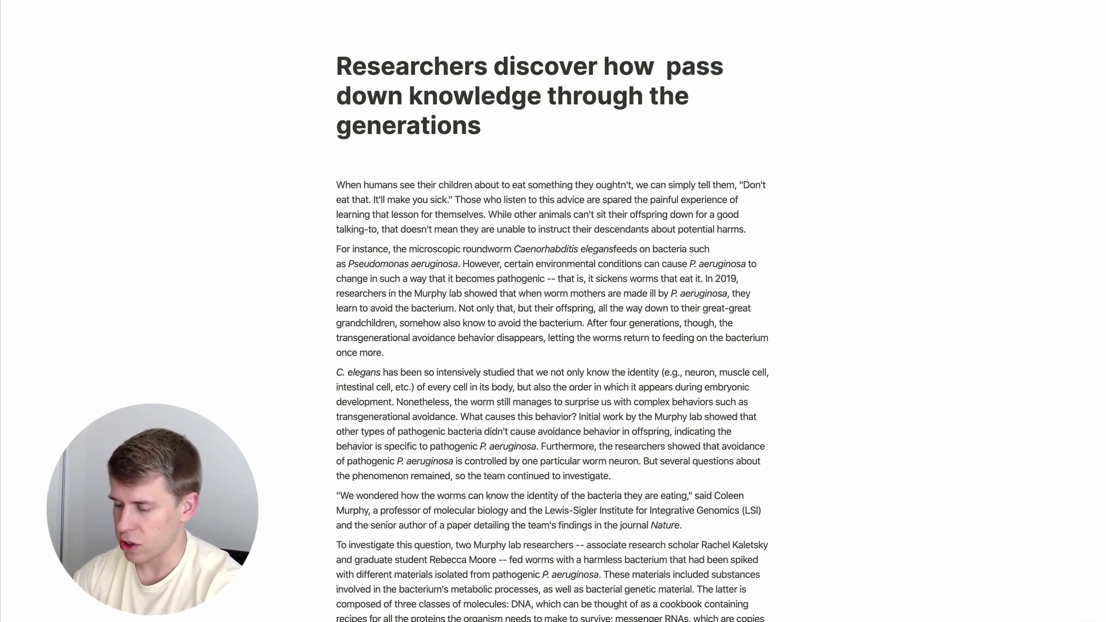
pyautogui.write('[[')
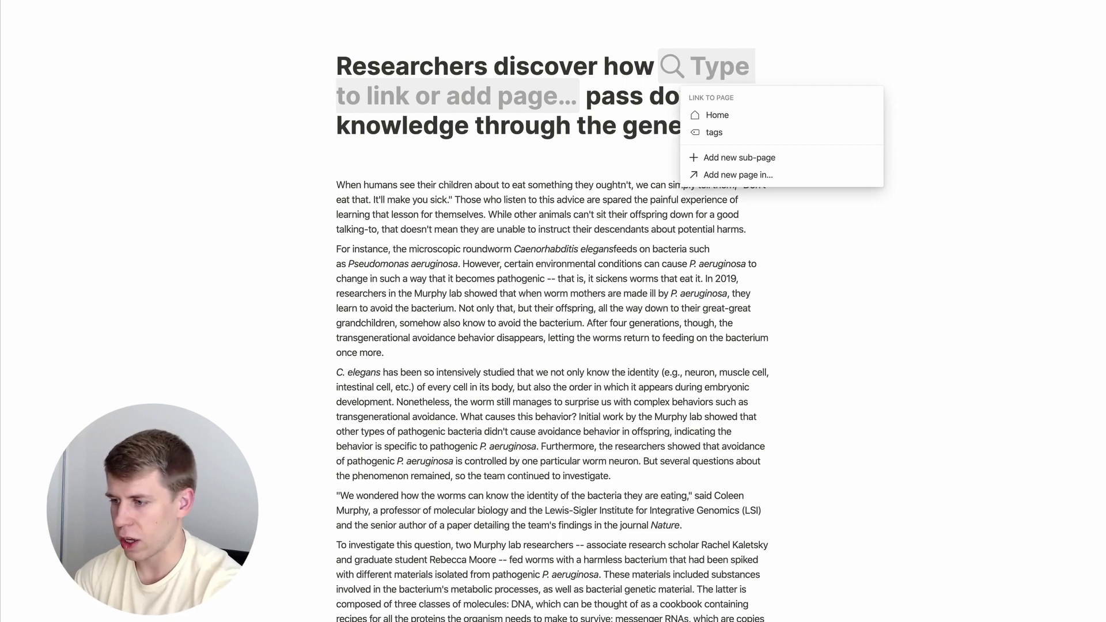
pyautogui.write('wor')
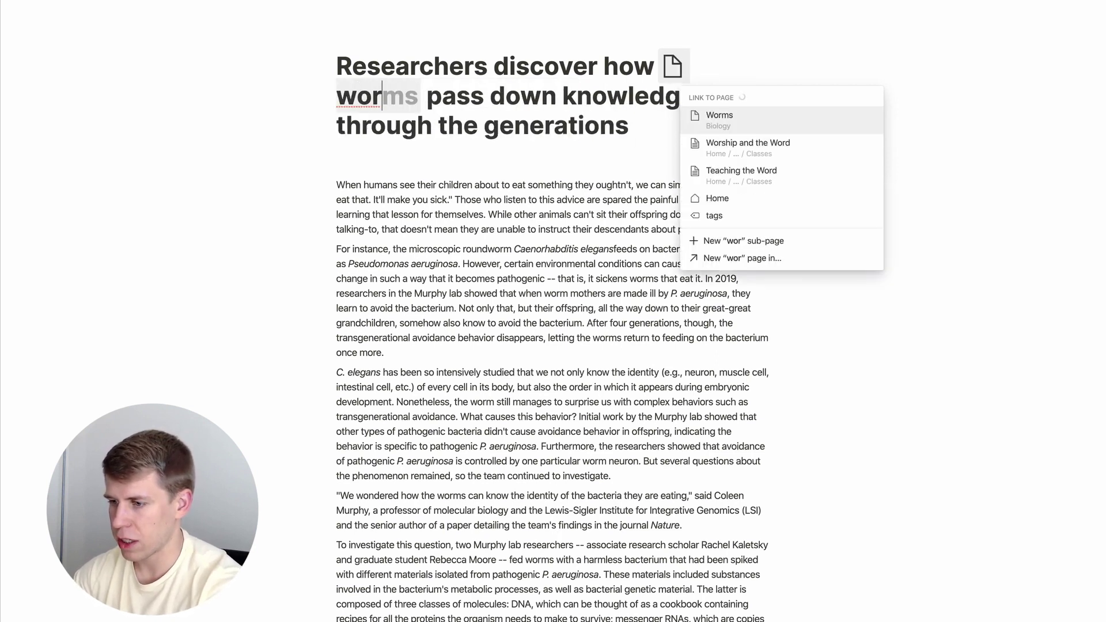
pyautogui.write('m')
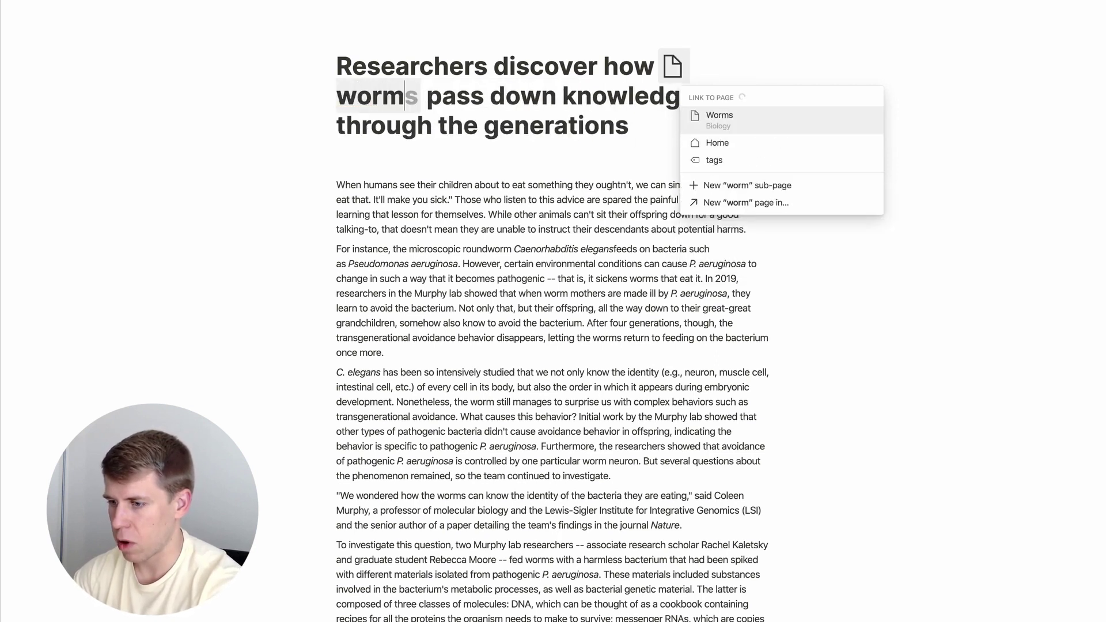
pyautogui.click(759, 117)
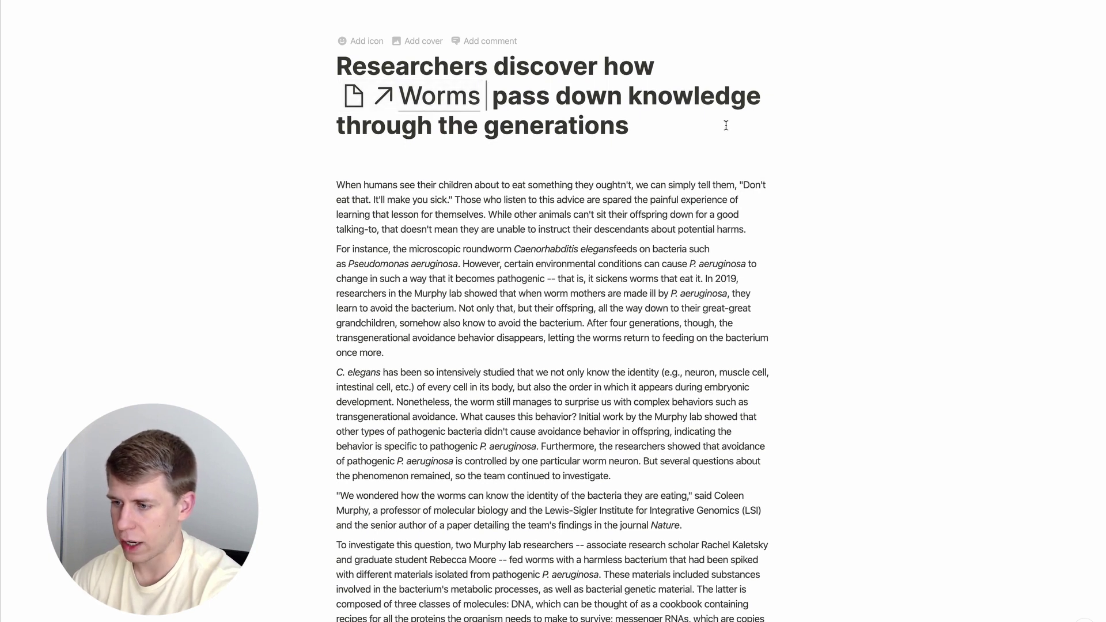
pyautogui.click(417, 108)
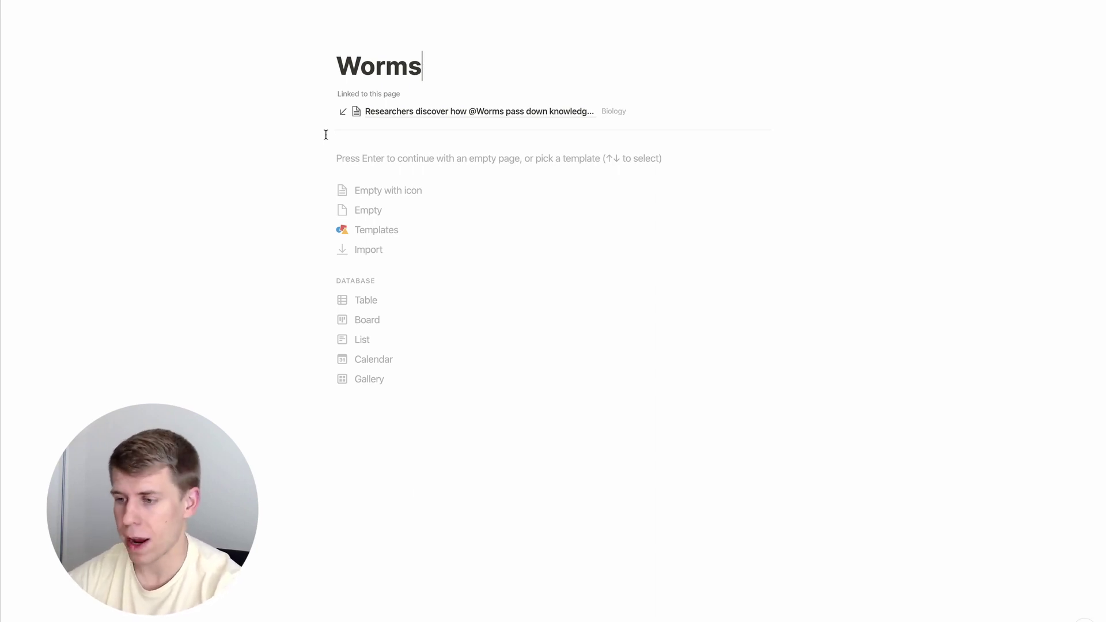
pyautogui.click(467, 111)
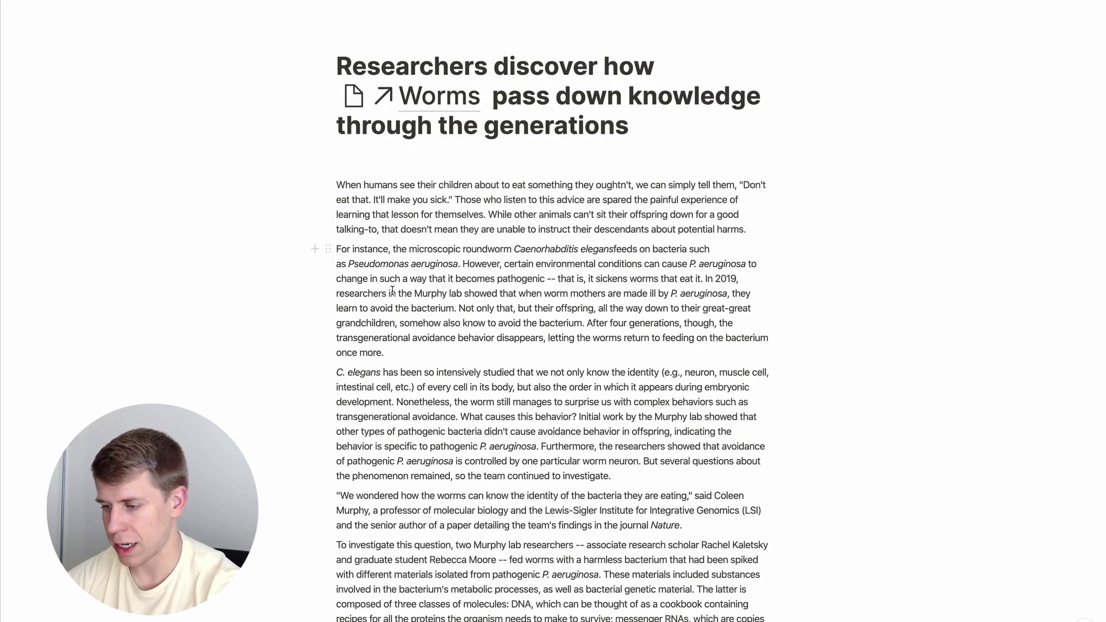
# - Add a sub-page titled DNA below the existing pages on Biology, then return to Biology
pyautogui.scroll(-4, 479, 550)
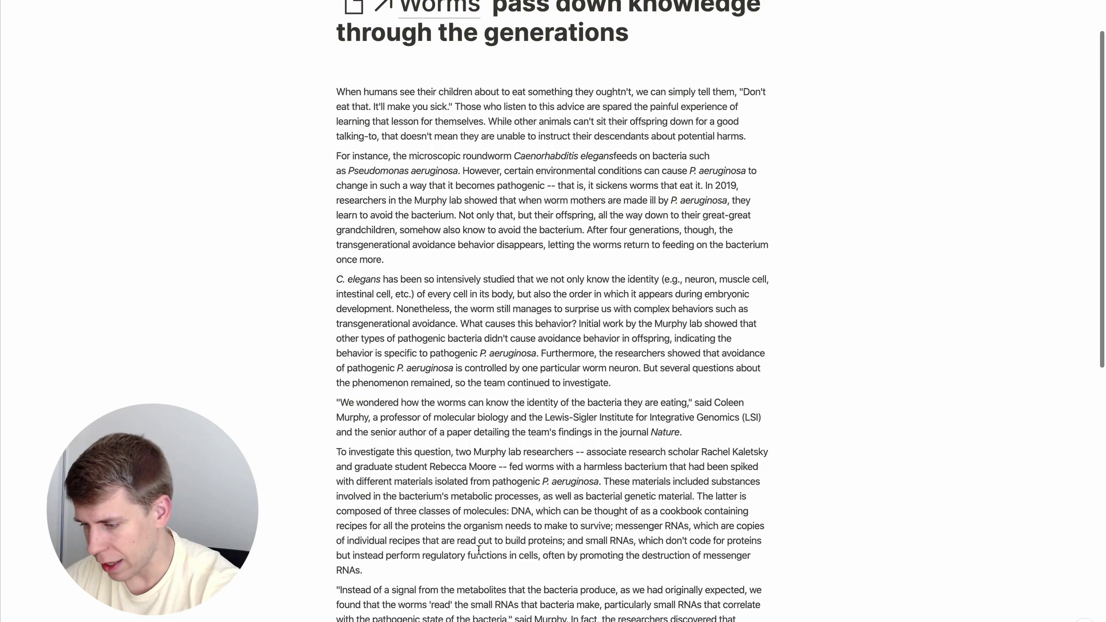
pyautogui.scroll(-6, 479, 550)
pyautogui.scroll(2, 525, 269)
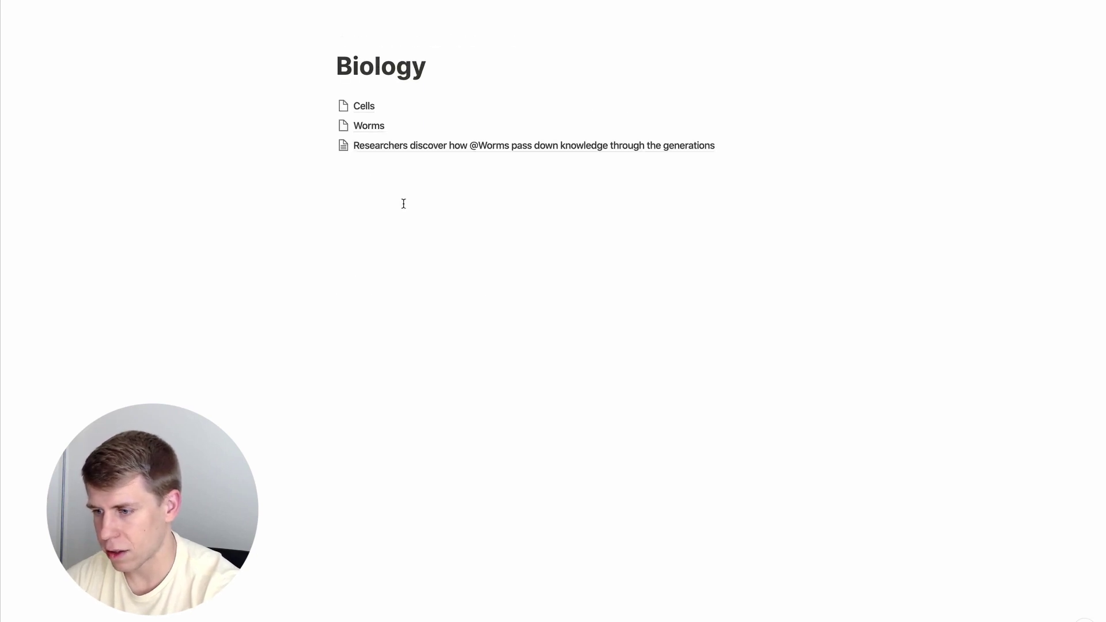
pyautogui.click(390, 184)
pyautogui.write('/page')
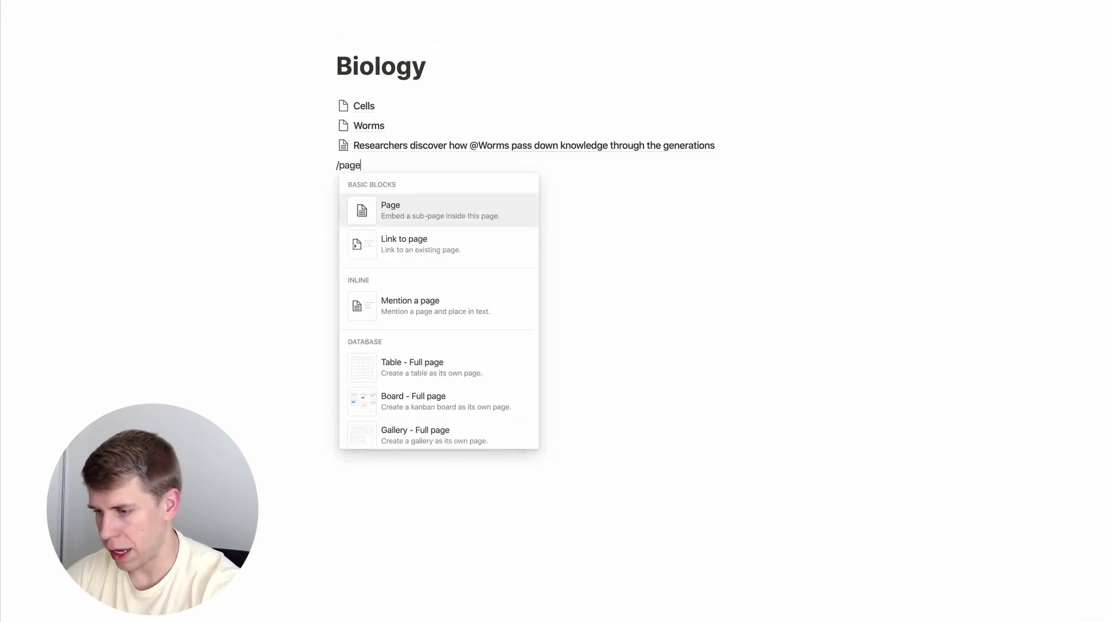
pyautogui.press('Return')
pyautogui.write('DNA')
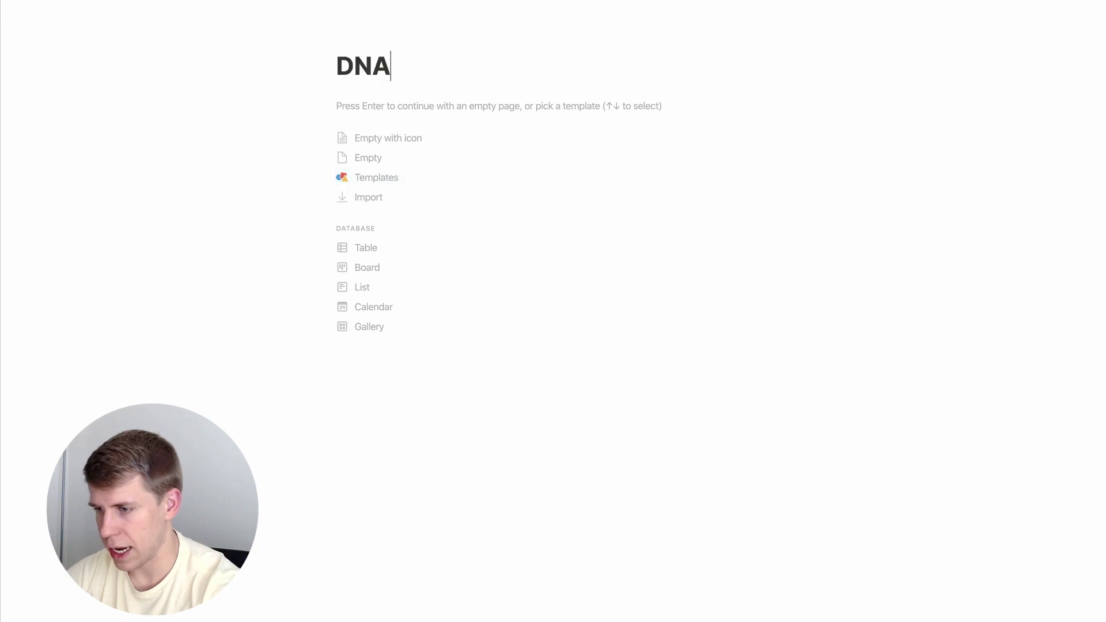
pyautogui.press('super+bracketleft')
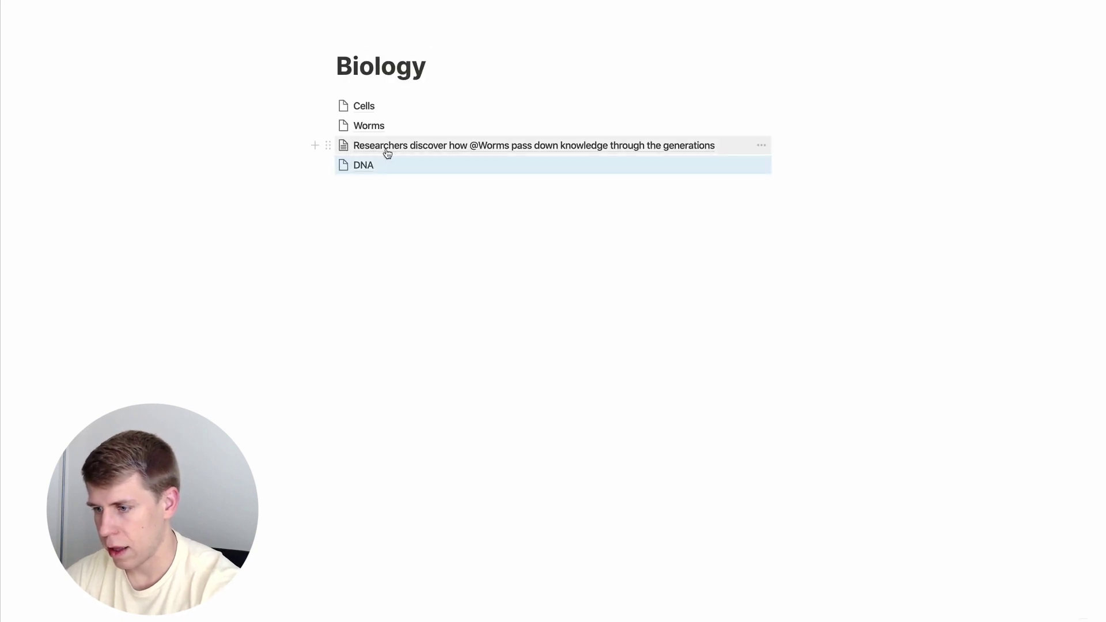
# - Open the worms article, link the paragraph's 'DNA' to the DNA page, and open that page
pyautogui.click(392, 147)
pyautogui.scroll(-5, 429, 348)
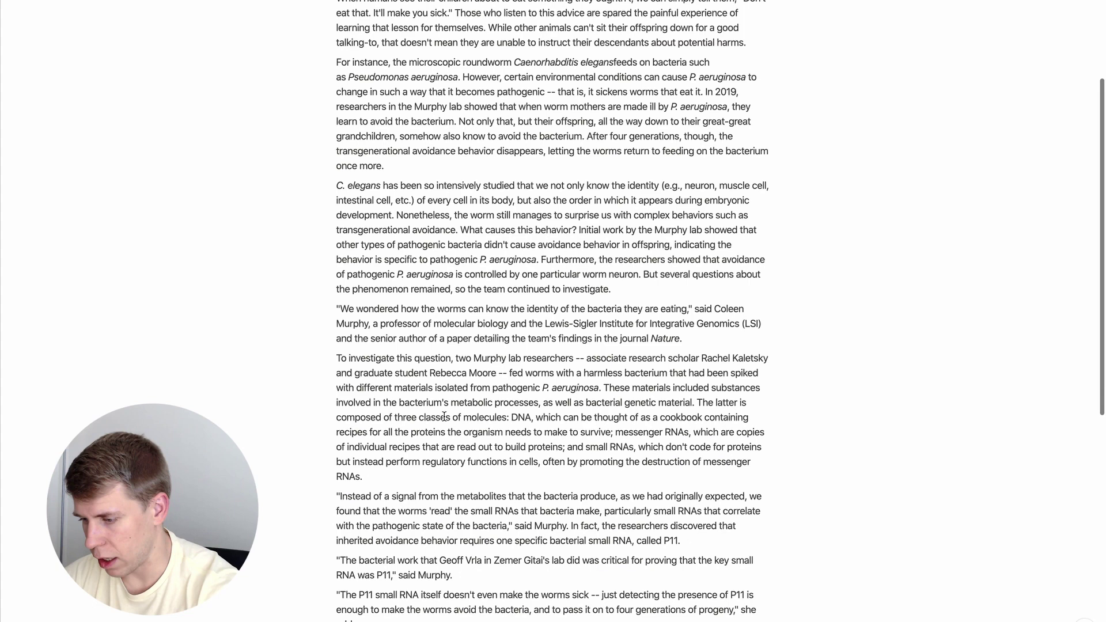
pyautogui.doubleClick(520, 418)
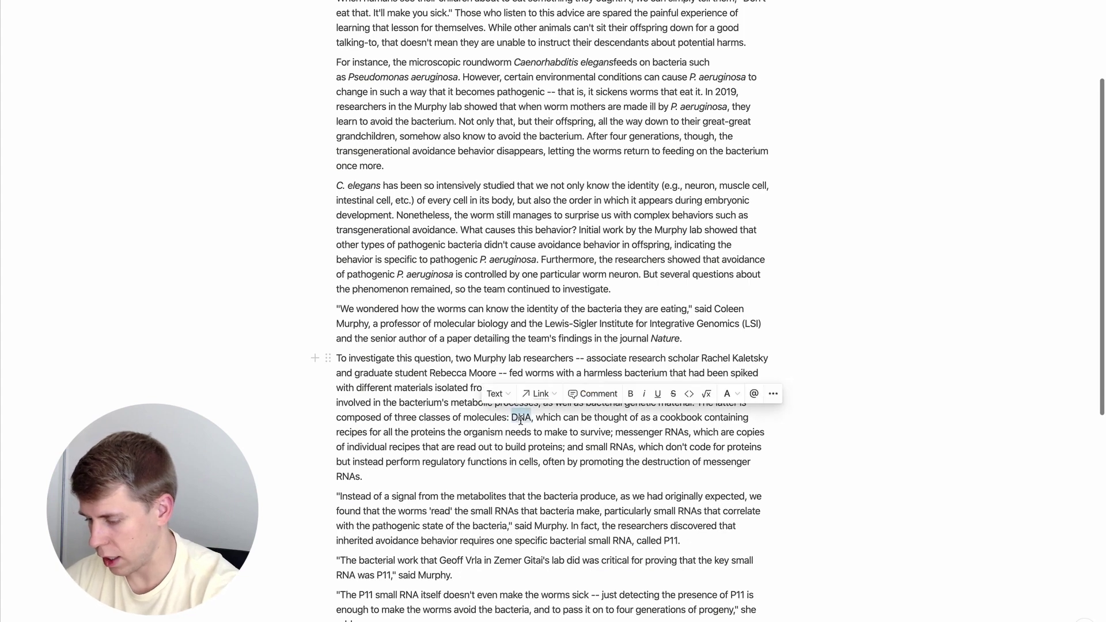
pyautogui.write('[[')
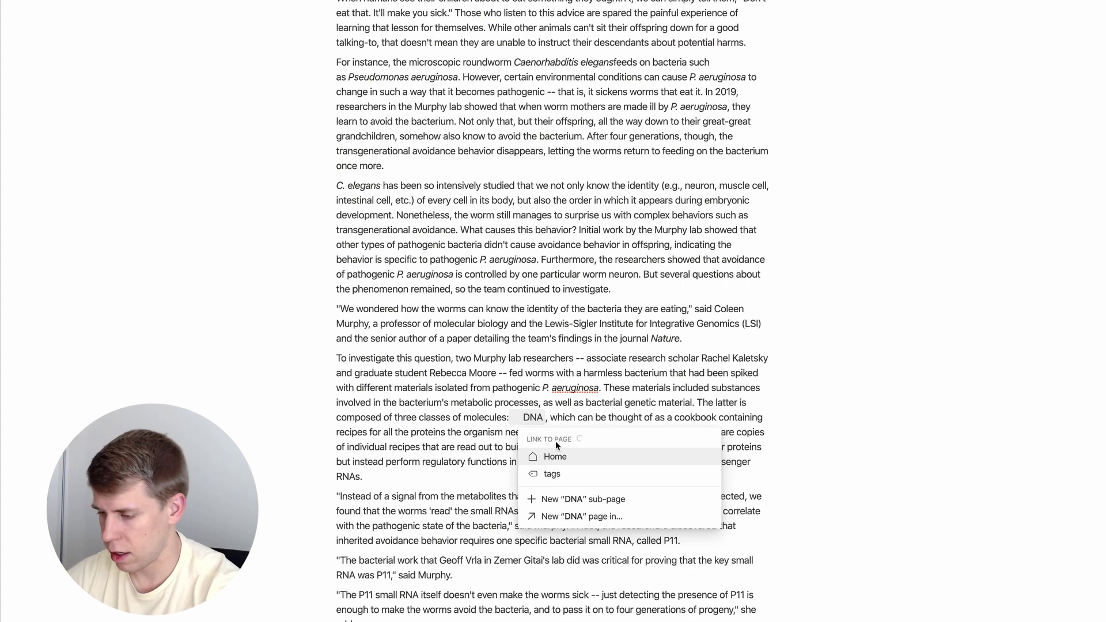
pyautogui.press('Return')
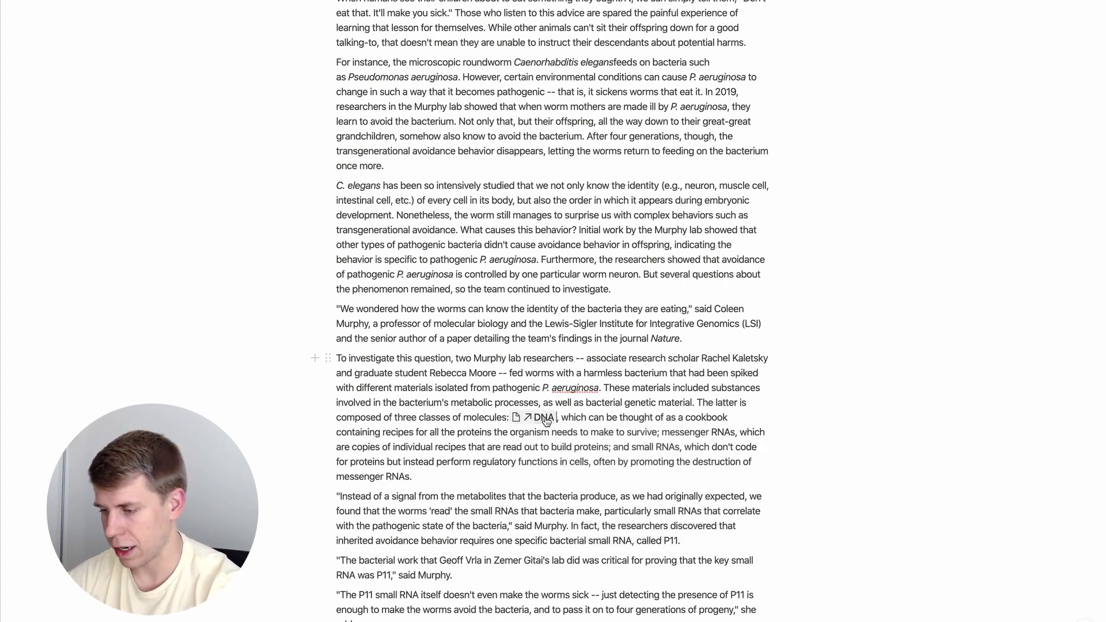
pyautogui.click(545, 417)
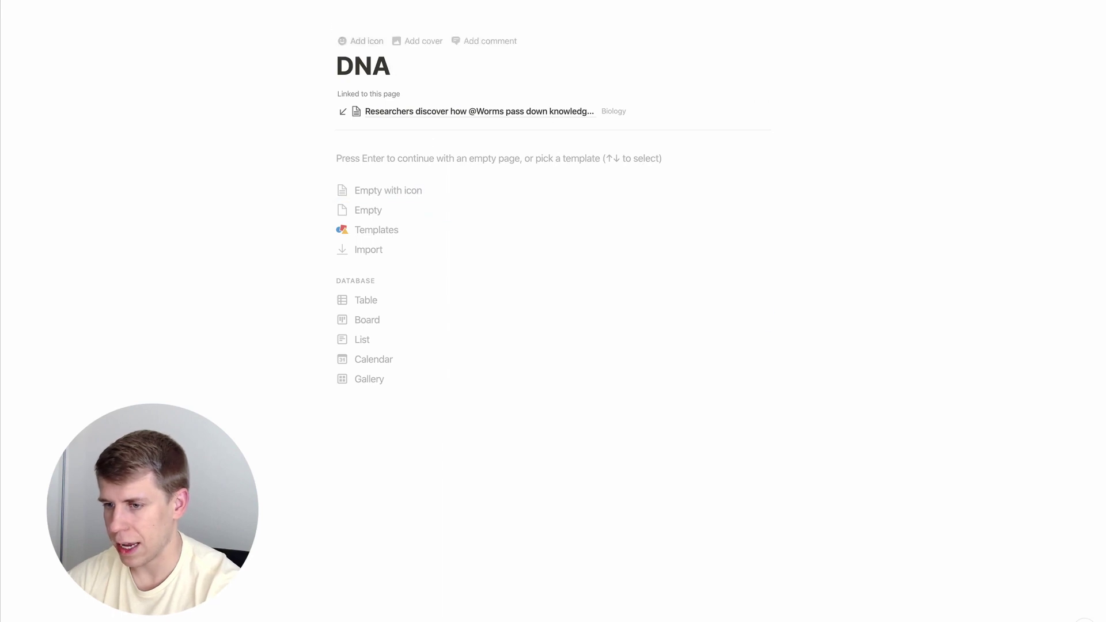
# - Navigate back from the DNA page to the worms article with Cmd+[
pyautogui.press('super+bracketleft')
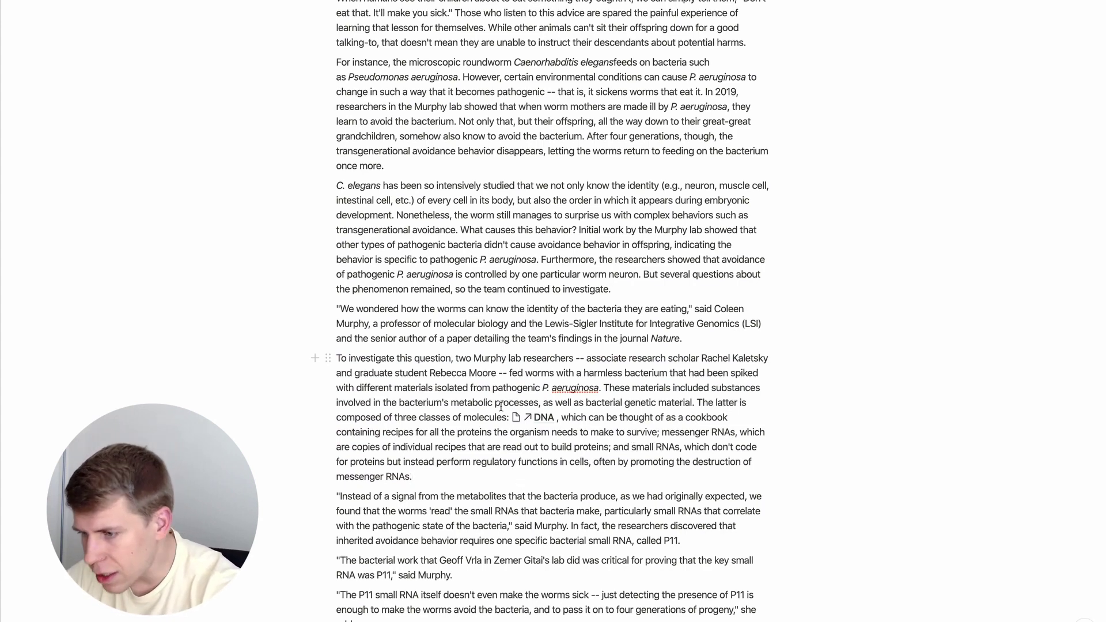
# - Link 'elegans' in C. elegans to a new elegans page, searching 'biology' for its parent
pyautogui.click(363, 182)
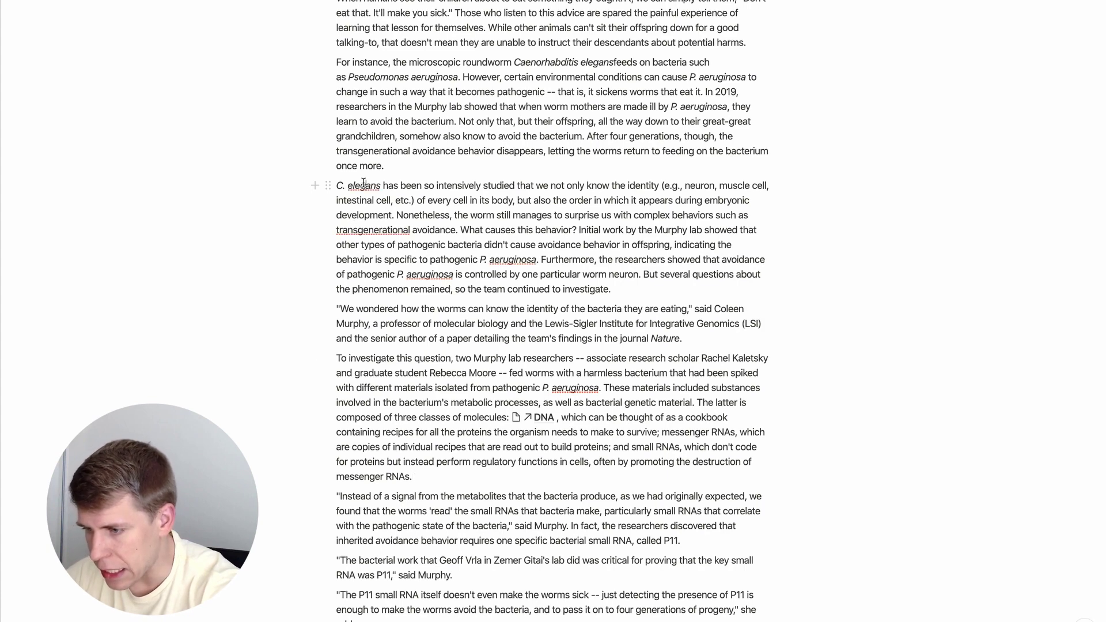
pyautogui.doubleClick(363, 183)
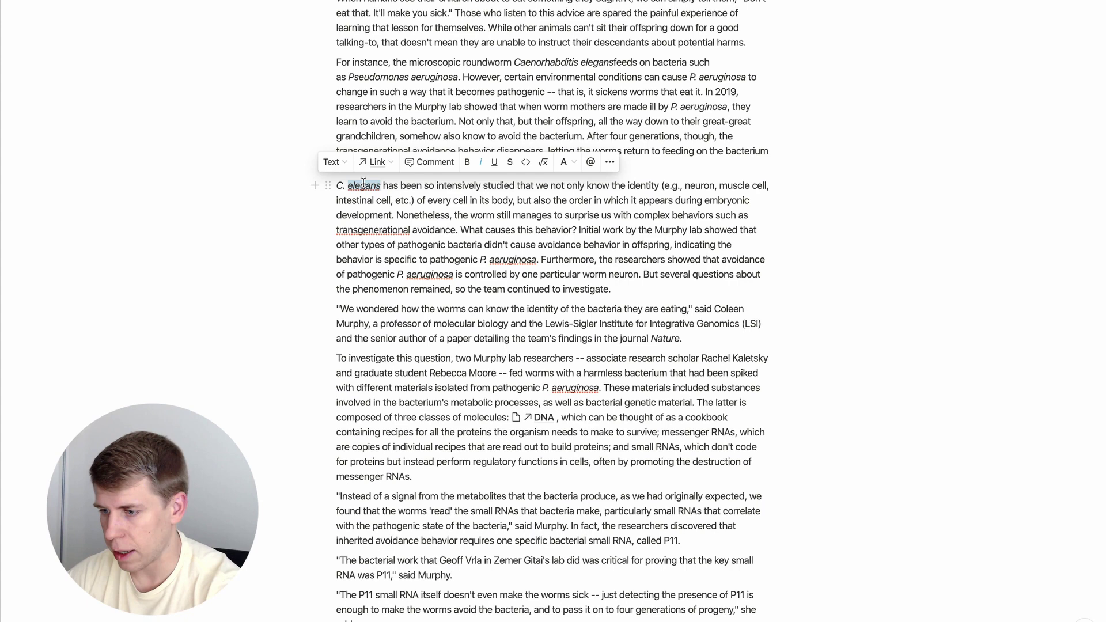
pyautogui.click(347, 185)
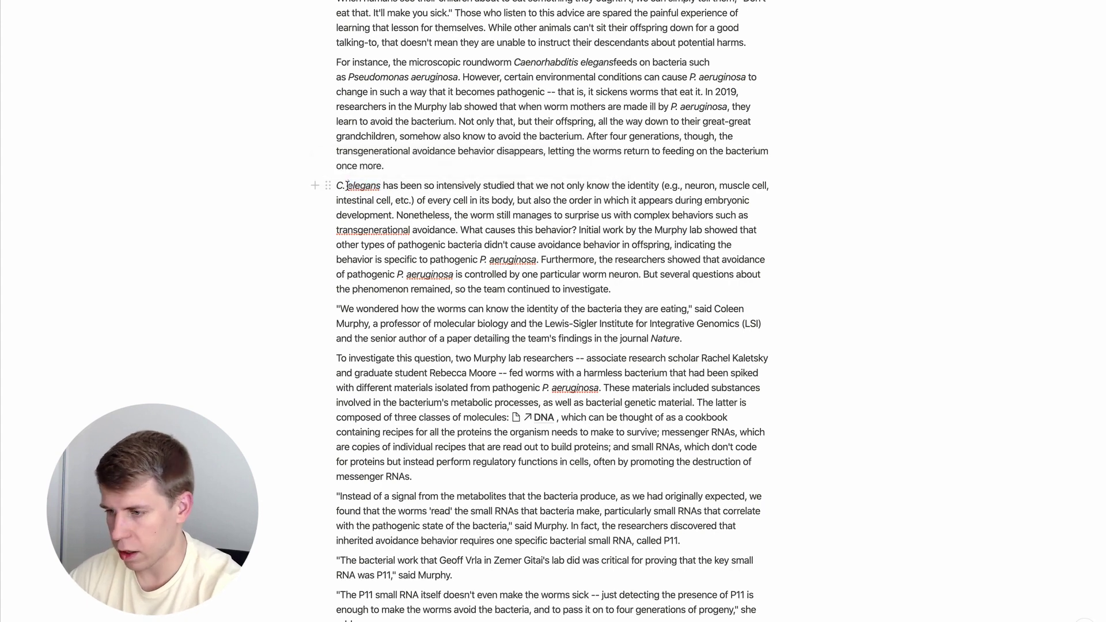
pyautogui.write('[[')
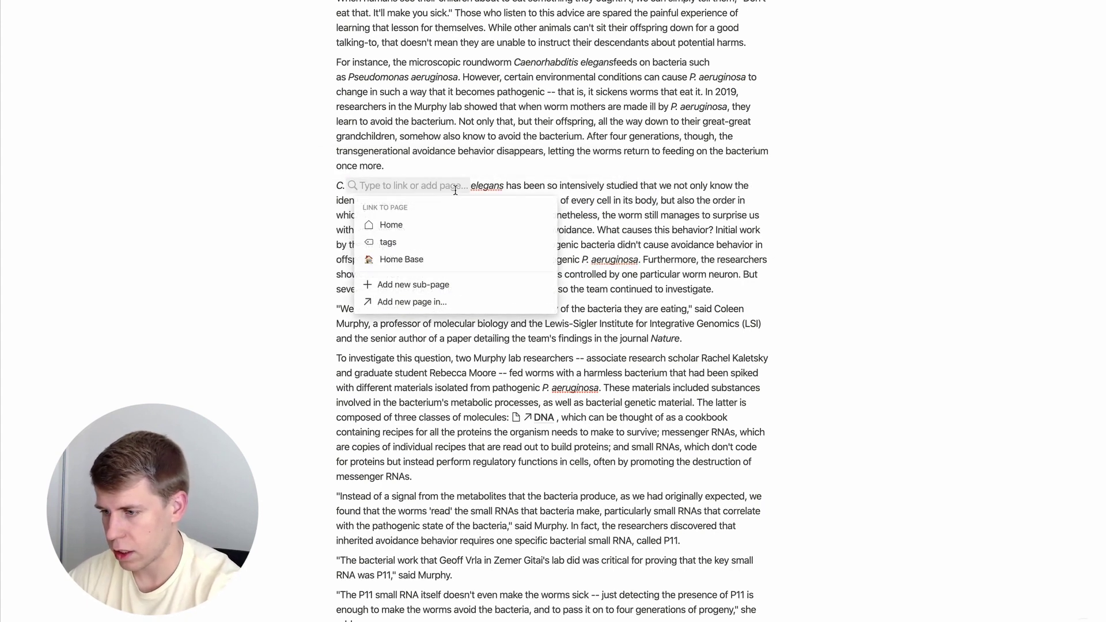
pyautogui.write('elegans')
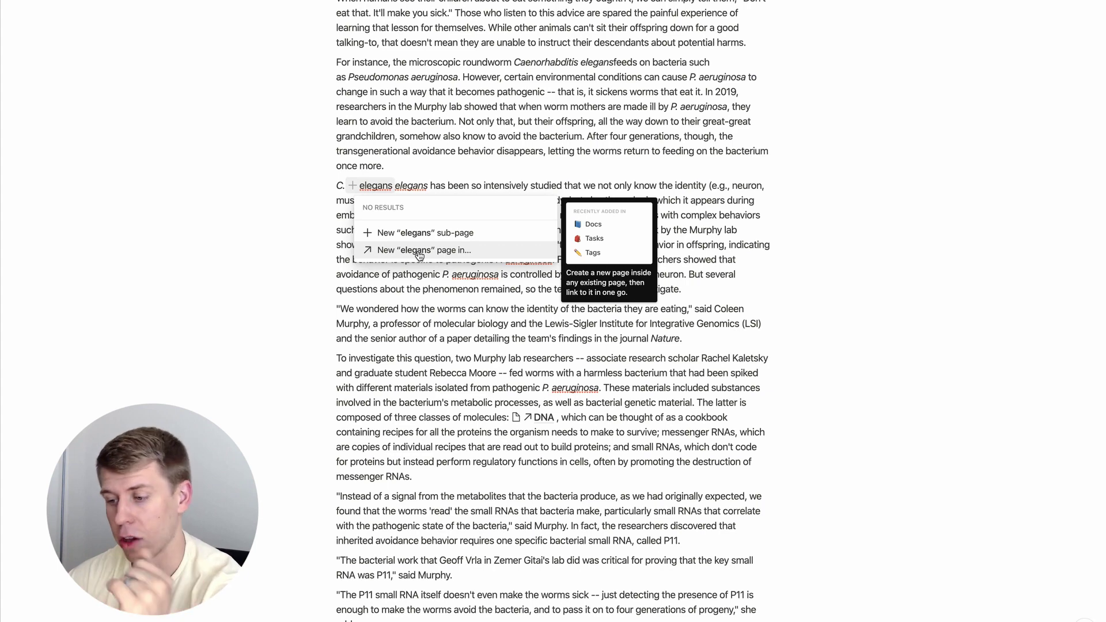
pyautogui.click(418, 252)
pyautogui.write('bi')
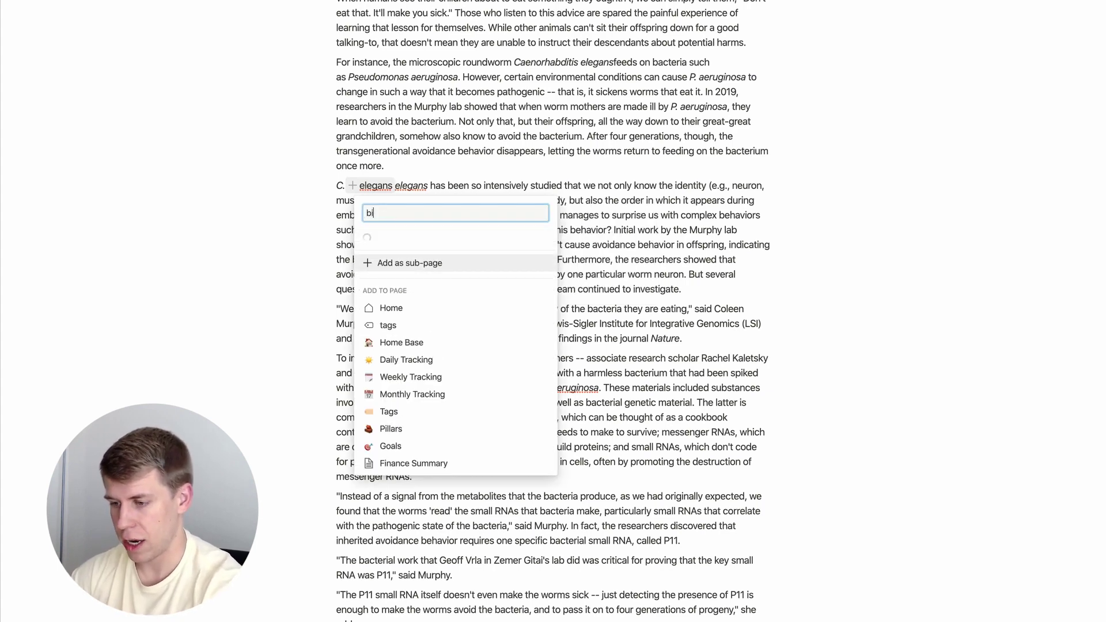
pyautogui.write('ology')
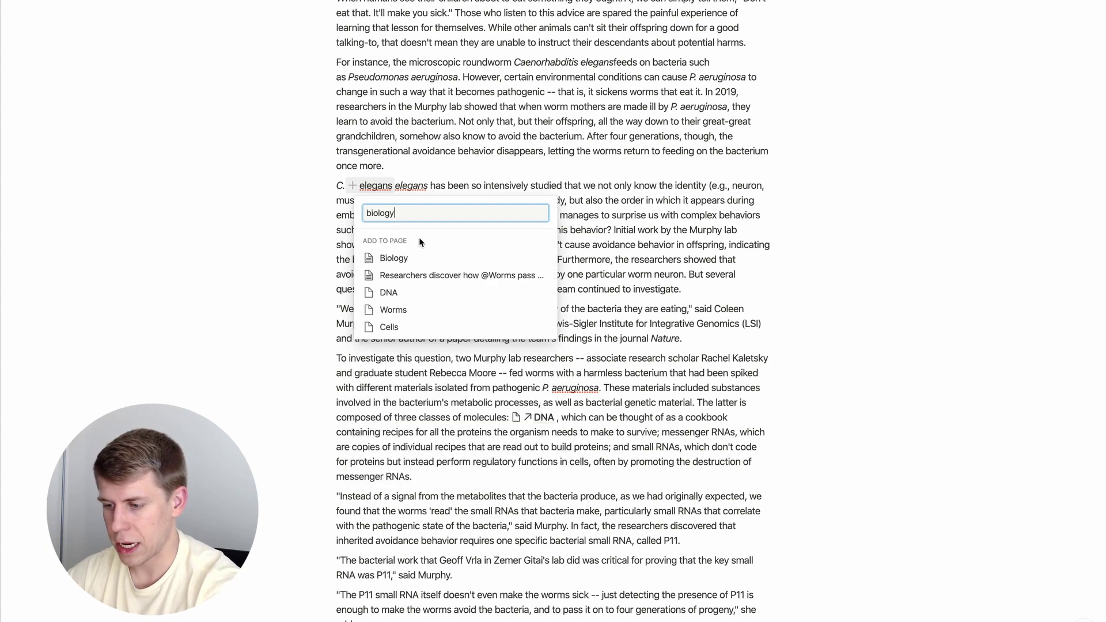
# - File the elegans page under Biology, delete the duplicate 'elegans', then open Biology via elegans
pyautogui.click(406, 259)
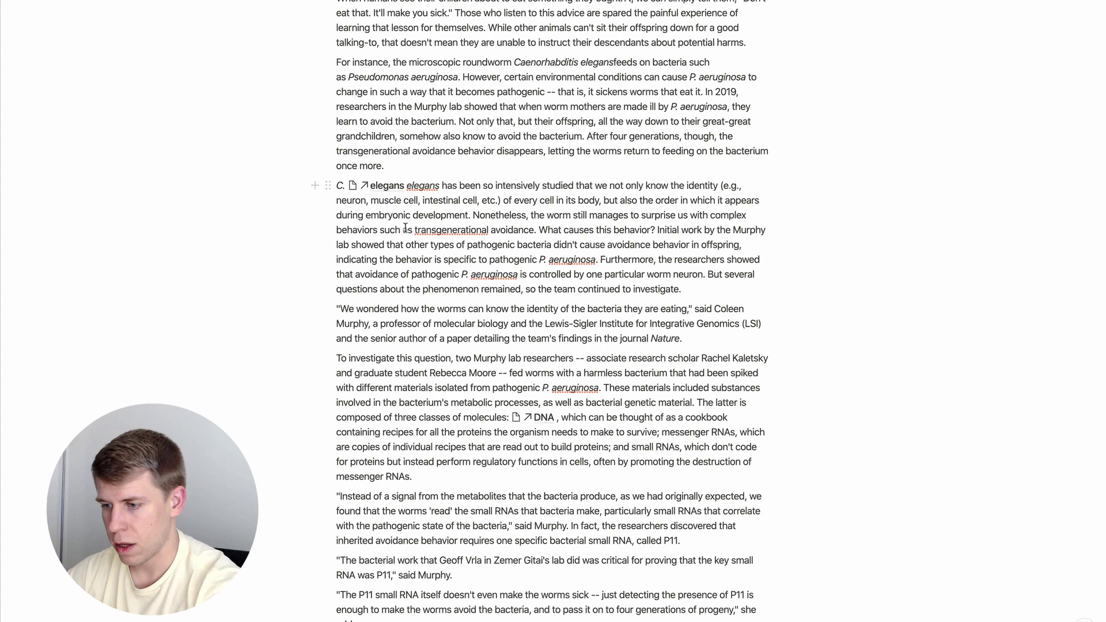
pyautogui.doubleClick(423, 185)
pyautogui.press('BackSpace')
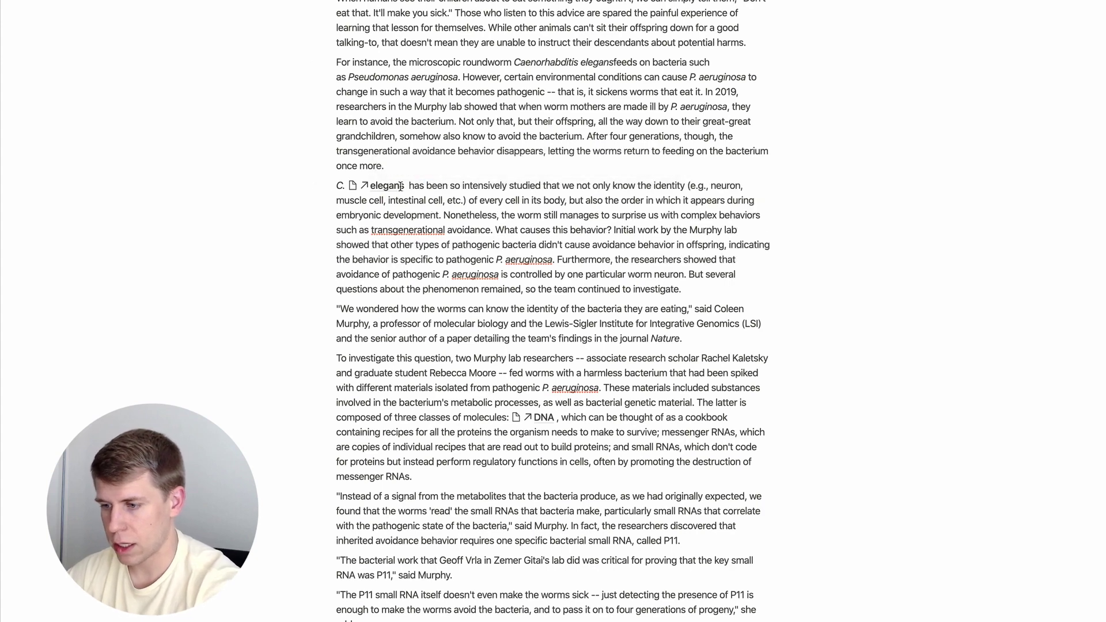
pyautogui.click(390, 190)
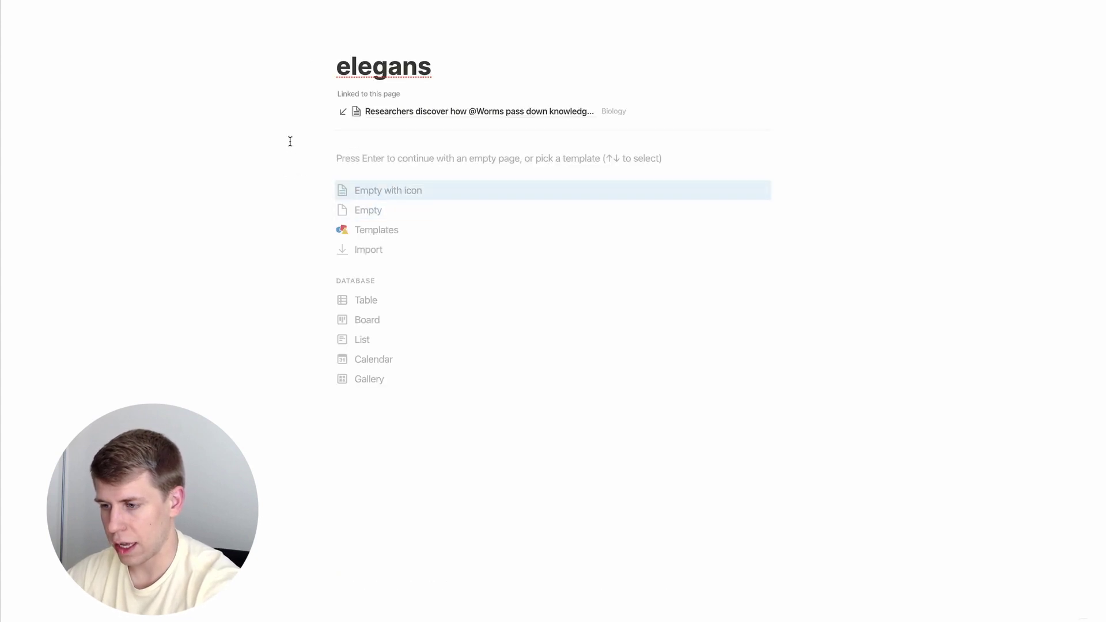
pyautogui.click(67, 309)
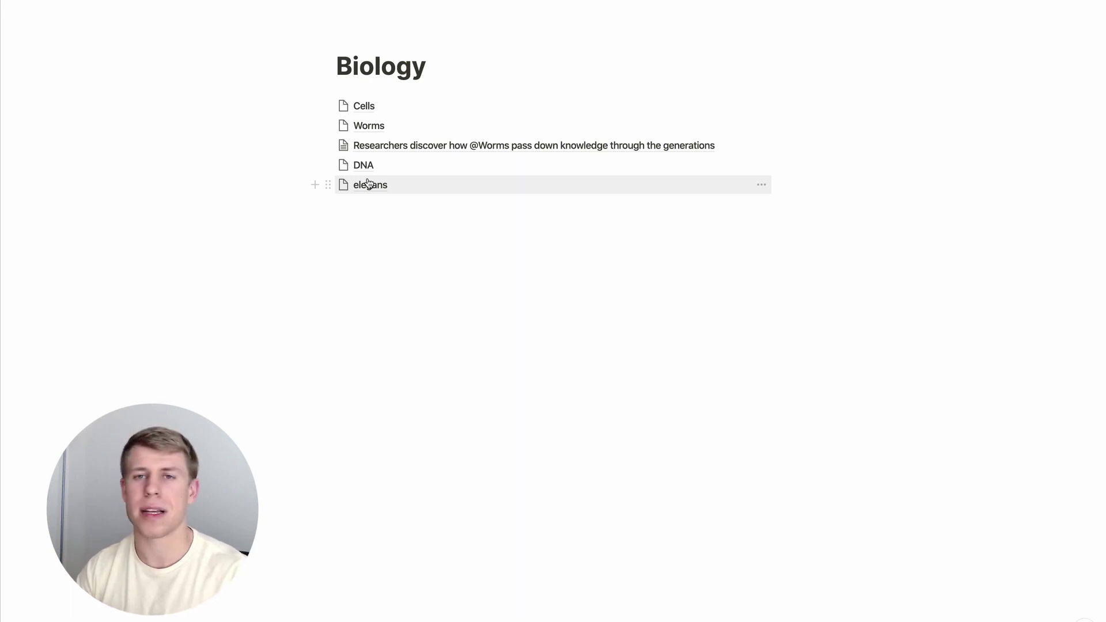
pyautogui.click(339, 205)
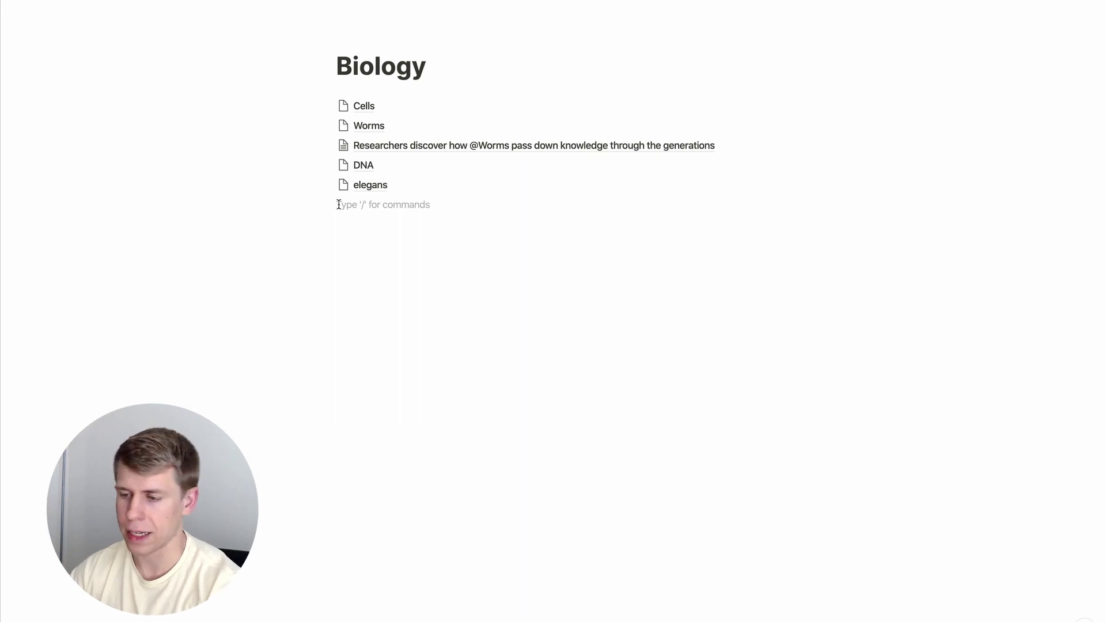
pyautogui.write('/')
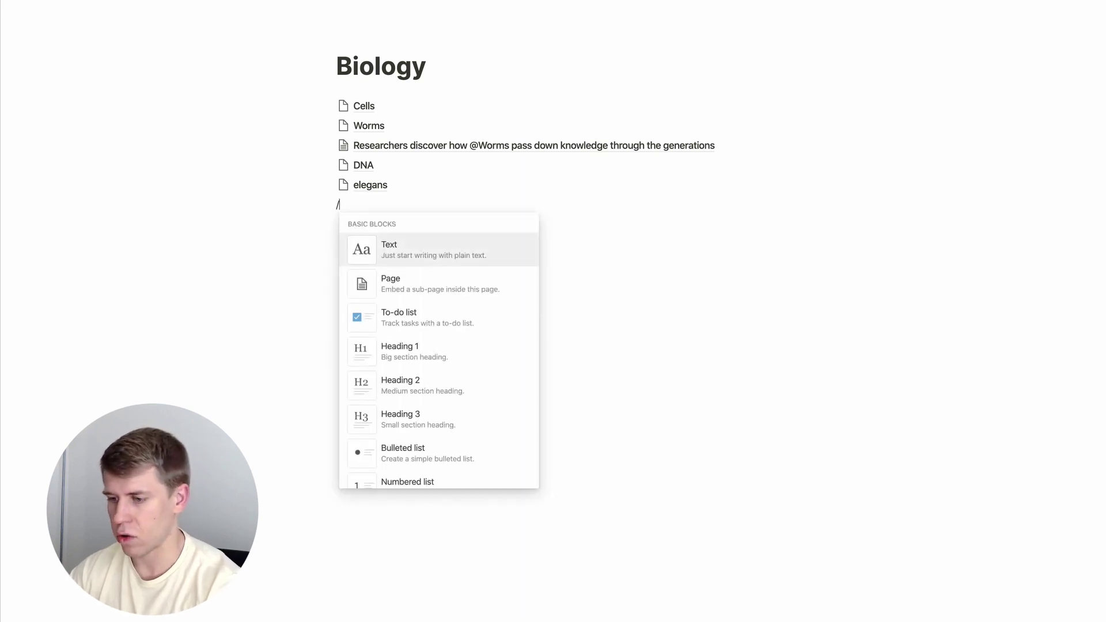
pyautogui.press('BackSpace')
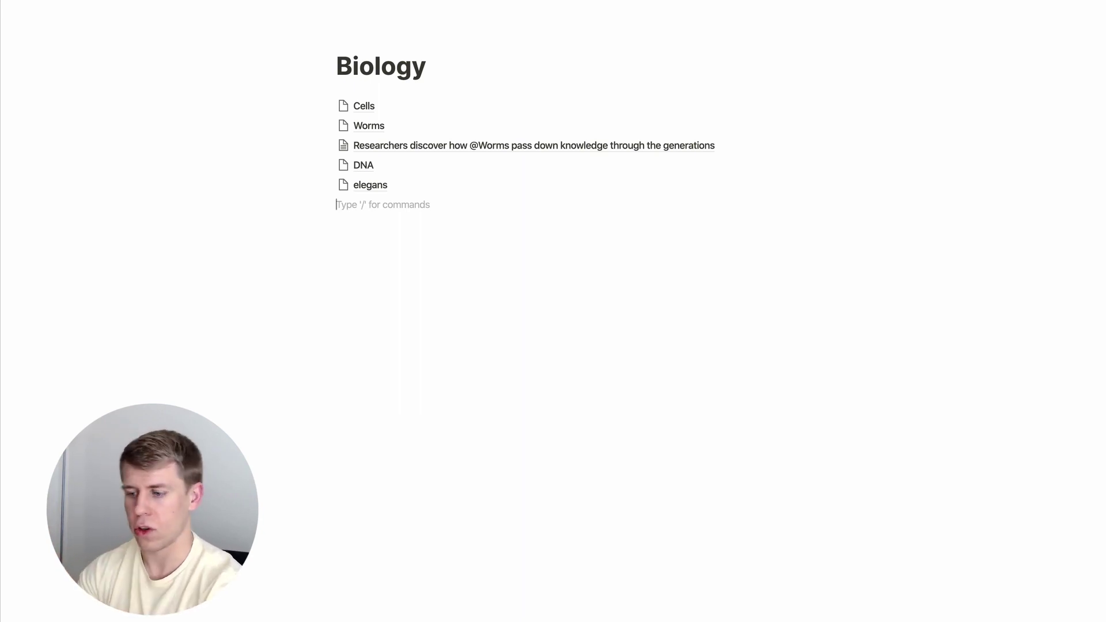
pyautogui.write('djflskdjflaskjflasf')
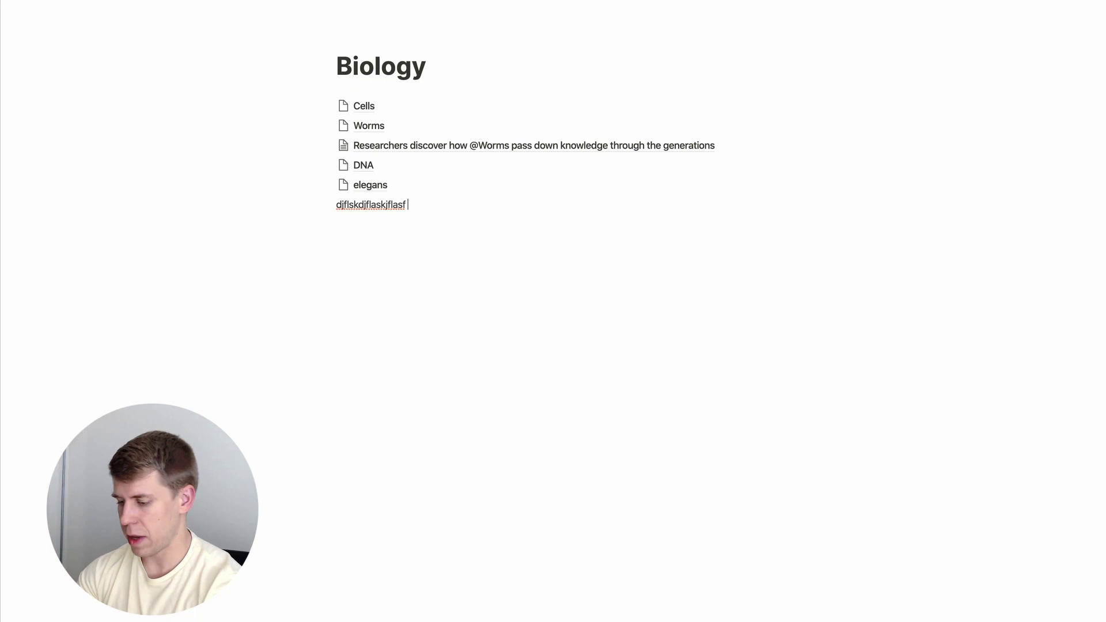
pyautogui.write('[[')
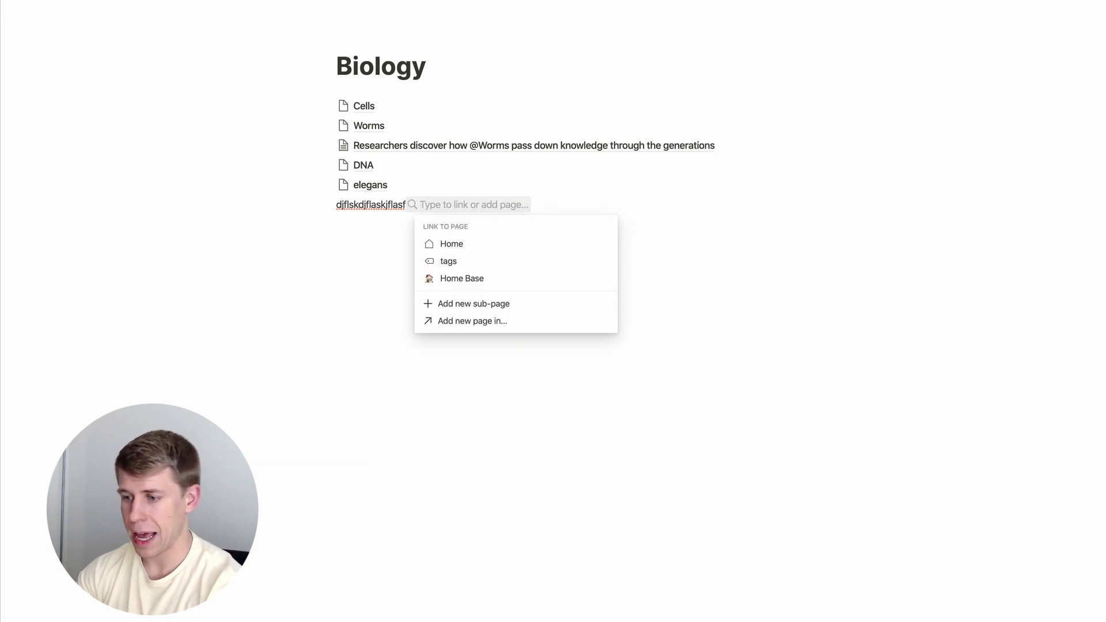
pyautogui.write('biology')
pyautogui.press('Return')
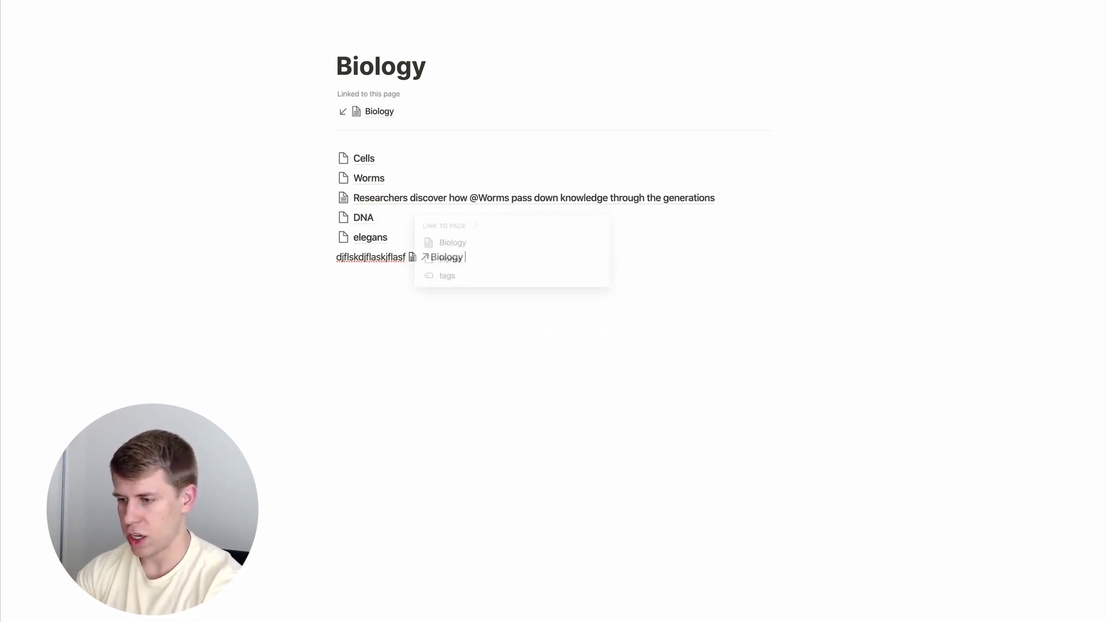
pyautogui.write('dkjfslkdjfklsd')
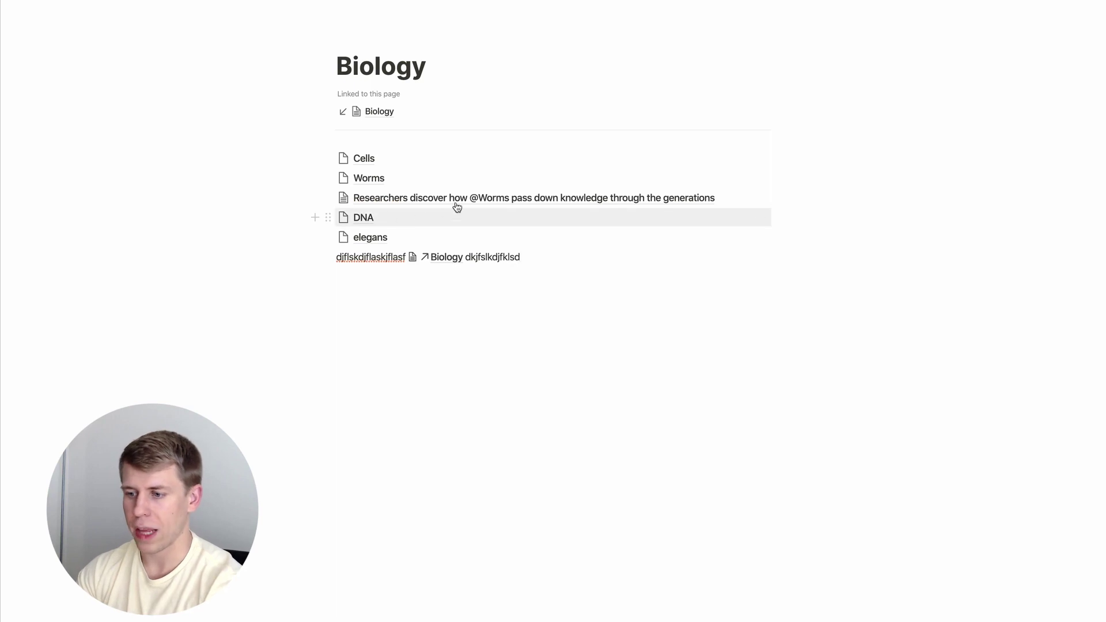
pyautogui.press('Escape')
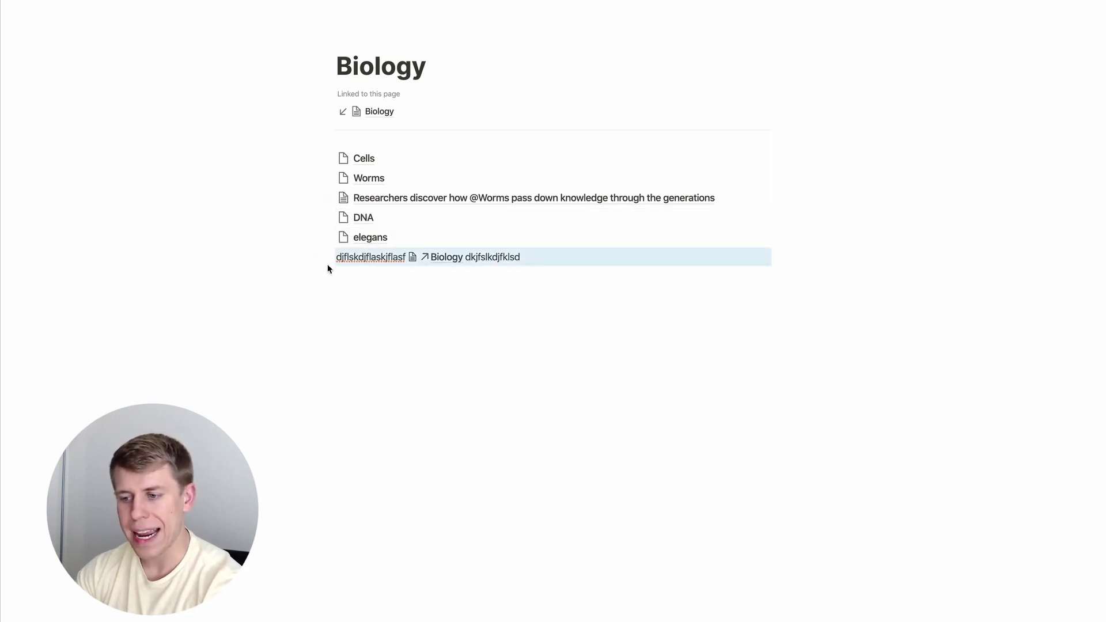
pyautogui.press('BackSpace')
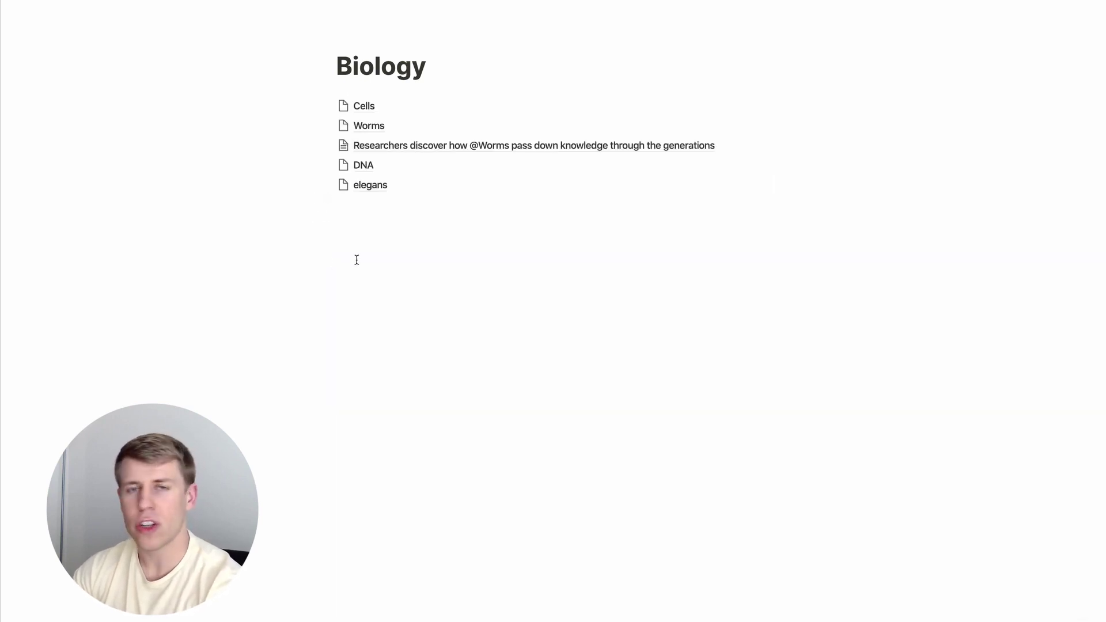